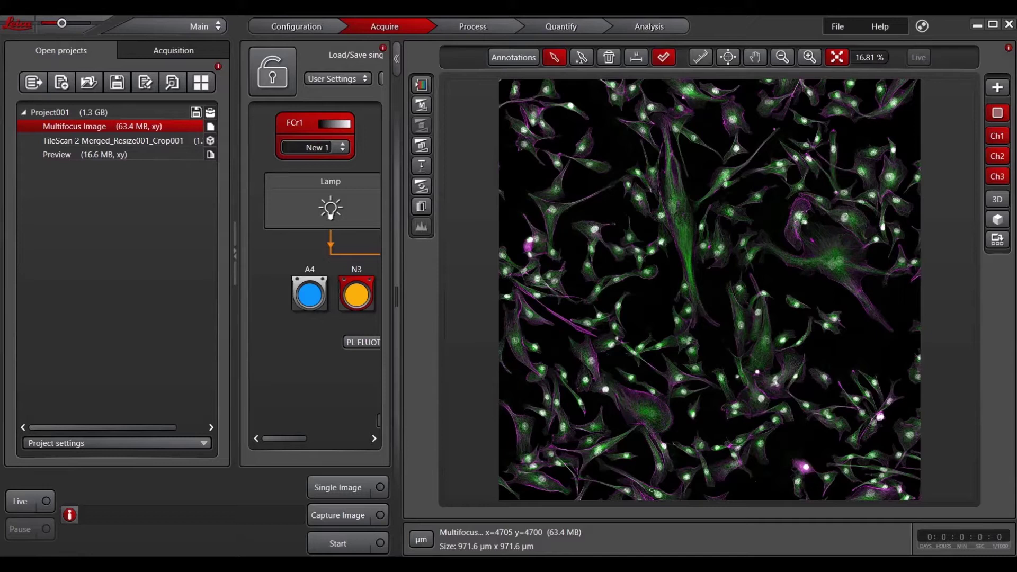
Step: Open Export Image settings for the Multifocus Image and keep TIFF as the file format
right_click(706, 315)
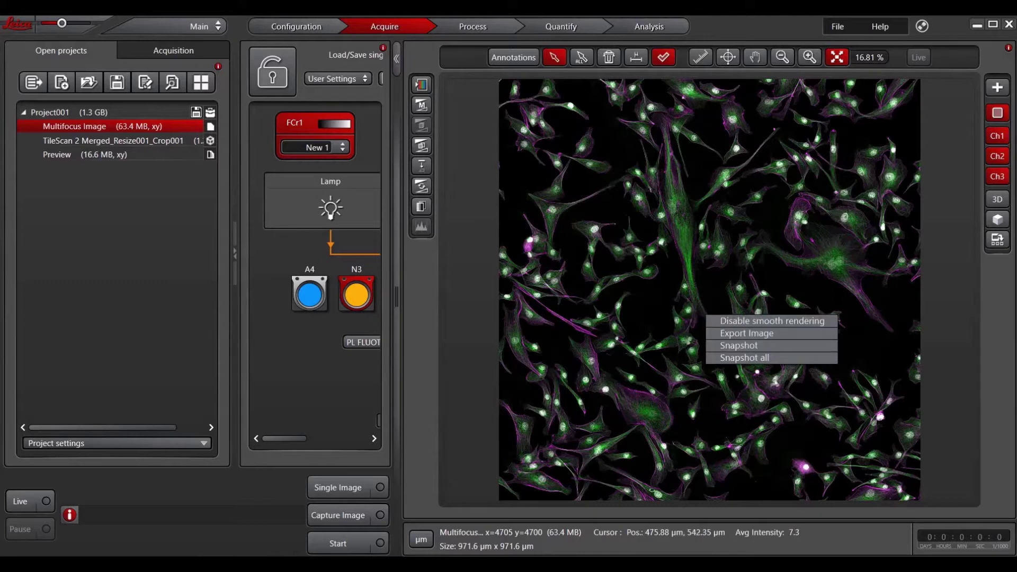
click(747, 332)
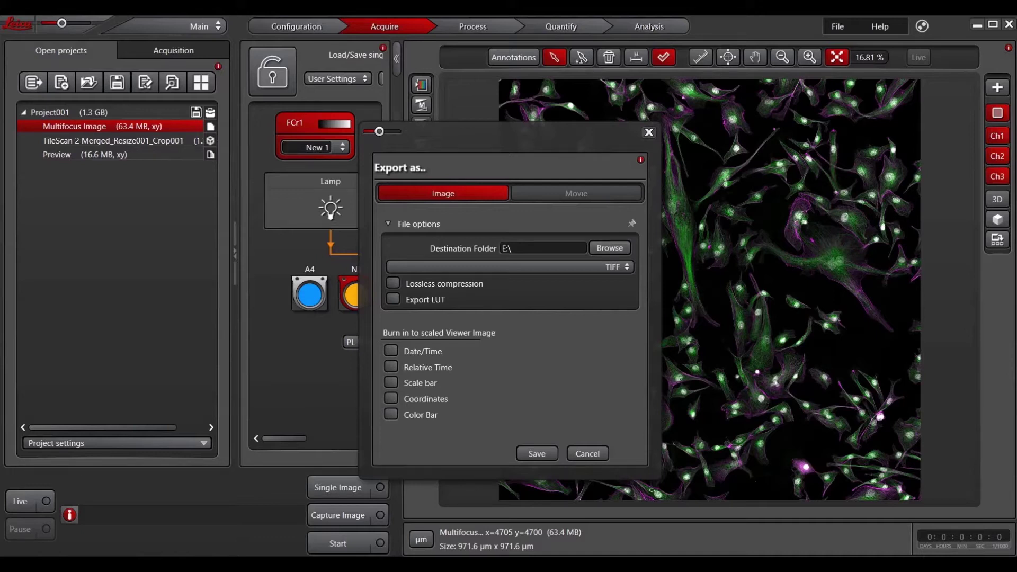
click(530, 267)
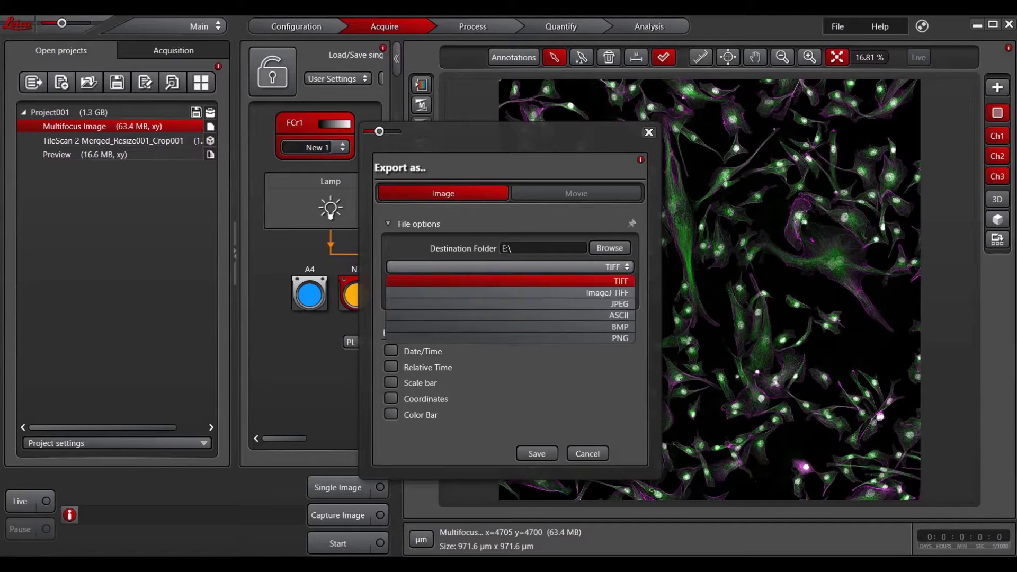
click(479, 281)
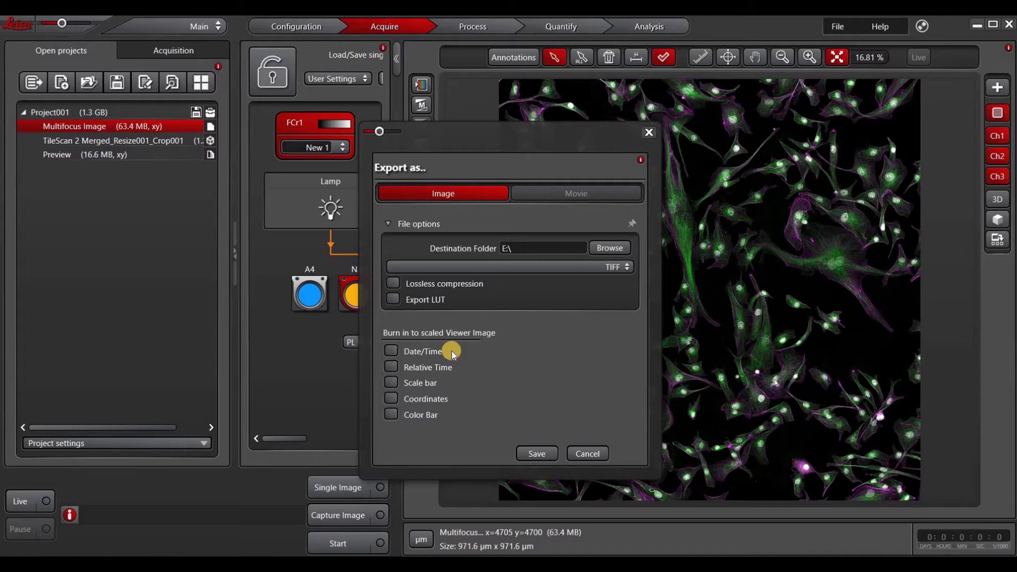
Step: Cancel the export, enable Annotations and draw a 283.01 µm measurement line across the lower image
click(592, 454)
click(520, 59)
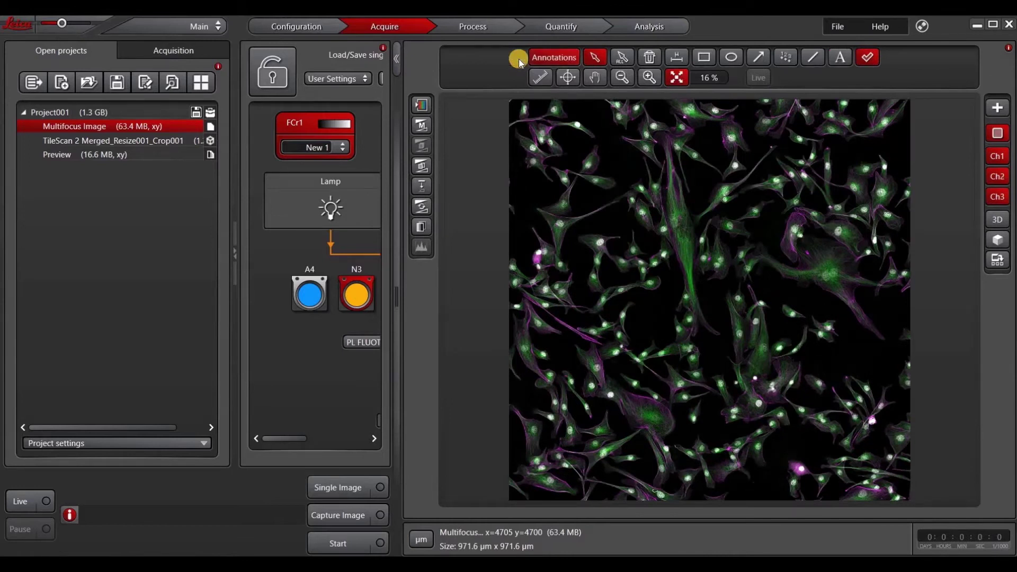
click(677, 57)
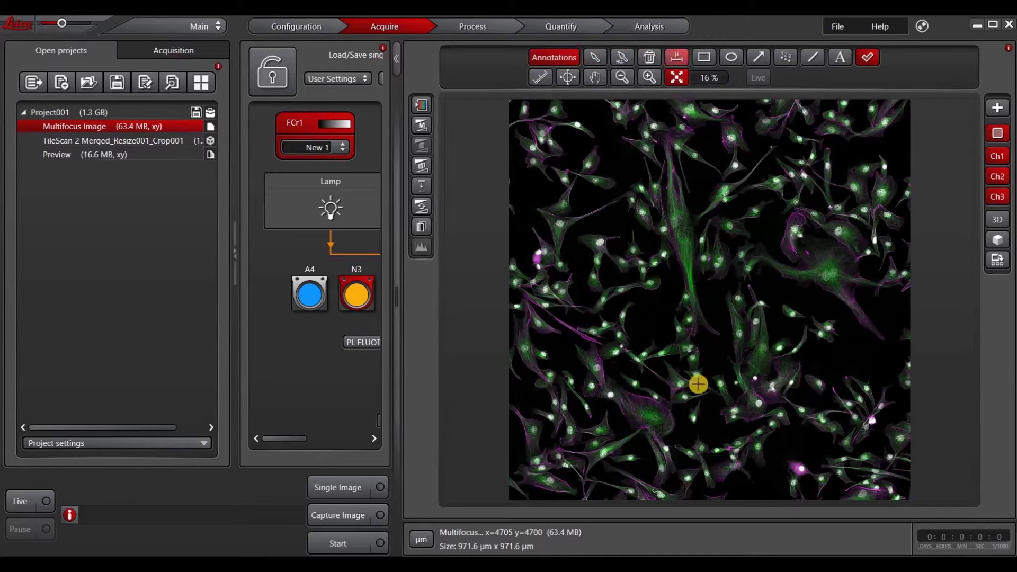
drag(712, 404, 827, 403)
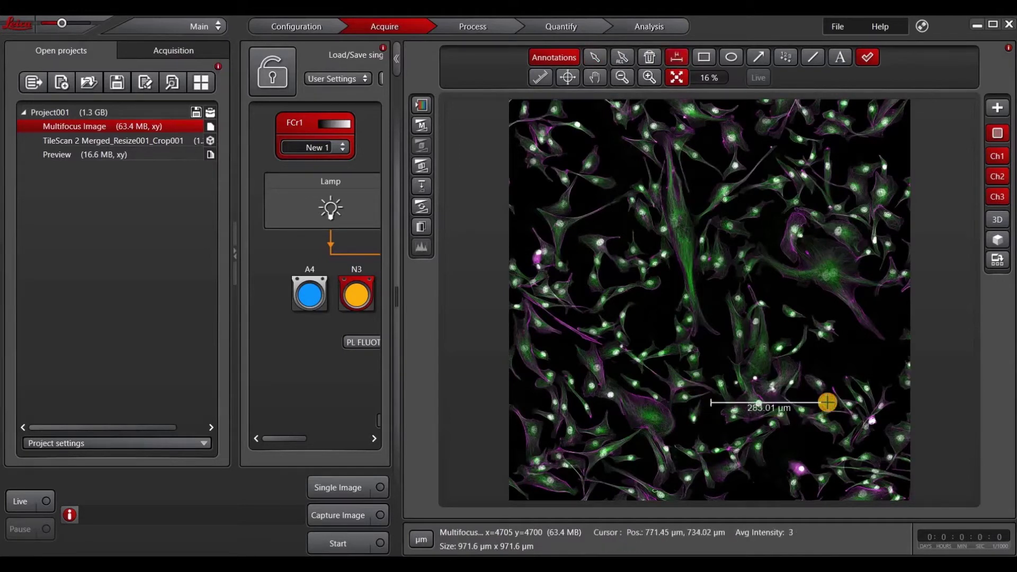
Step: Reopen the Export Image settings to see burned-in annotations offered, then cancel
right_click(613, 285)
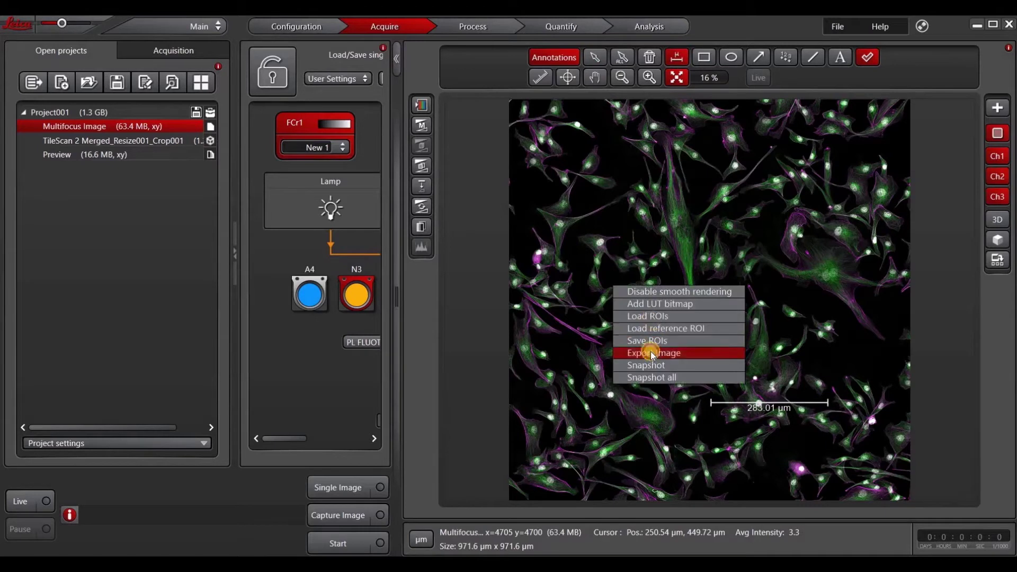
click(651, 351)
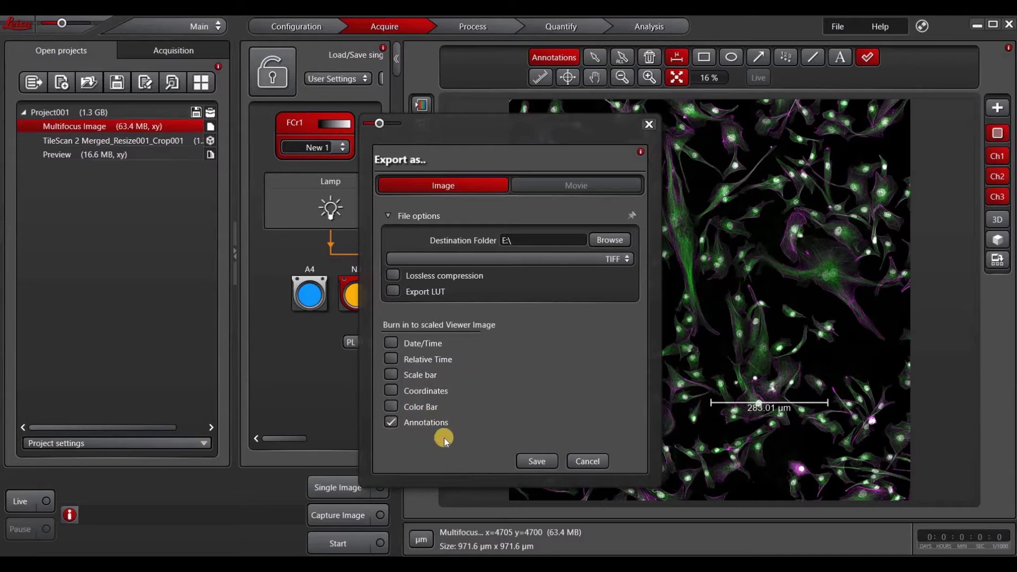
click(588, 460)
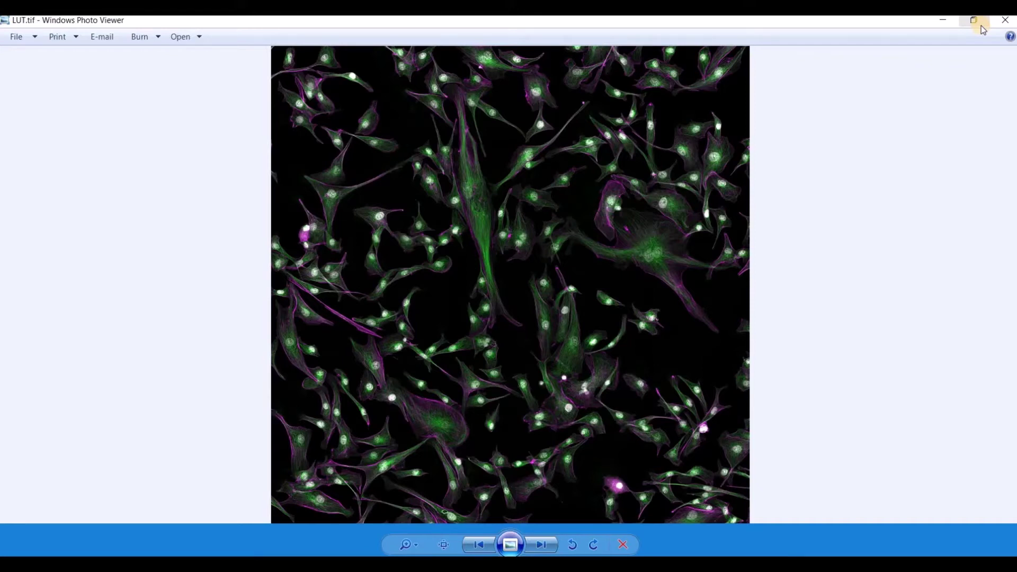
Step: Advance Photo Viewer from LUT.tif to the next exported image
key(Right)
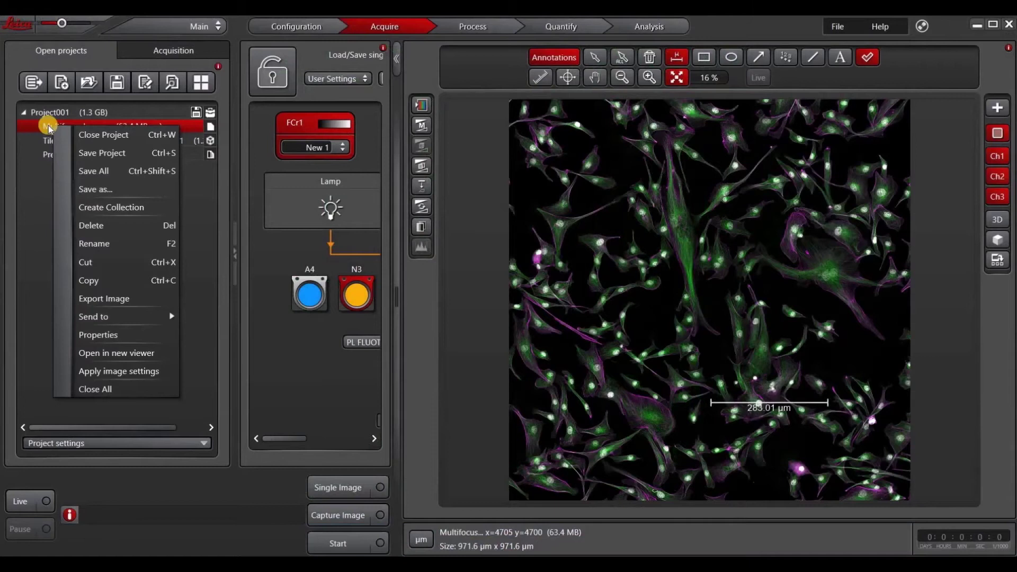
Step: Review the Multifocus Image's TIFF format and channel export options, then cancel without exporting
click(102, 298)
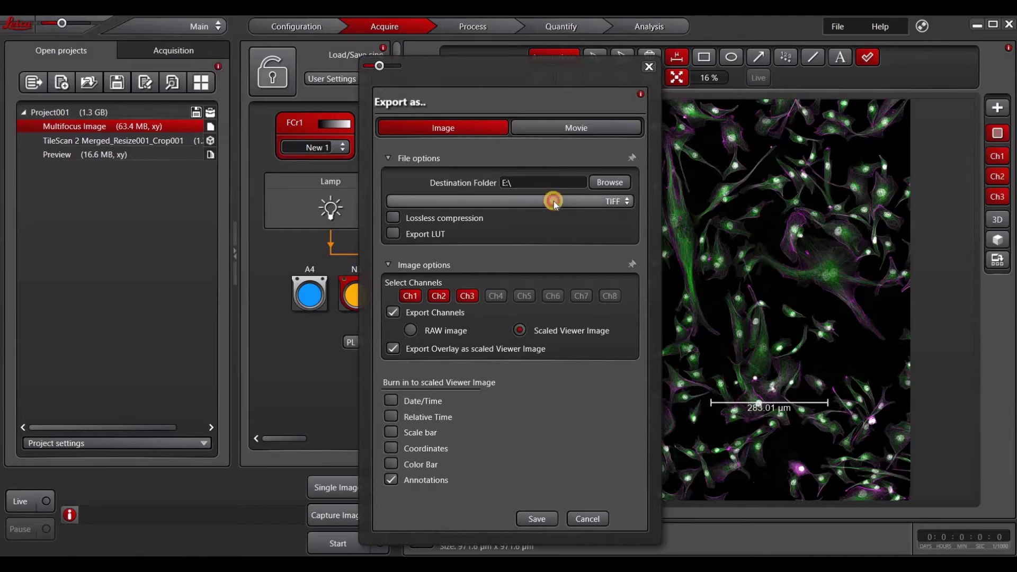
click(554, 201)
click(554, 201)
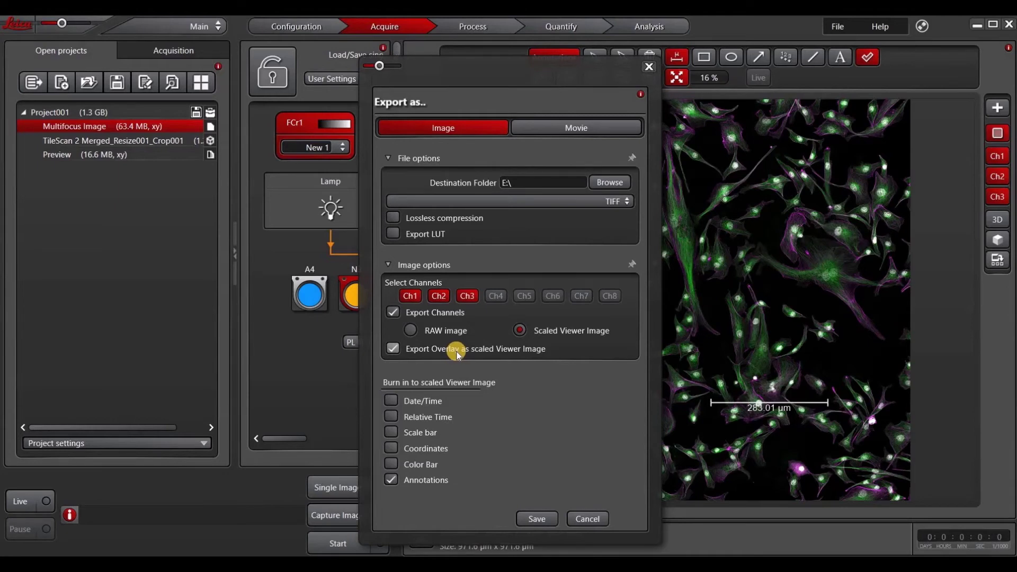
click(587, 519)
Step: Load the TileScan 2 Merged_Resize001_Crop001 image and open its Export Image settings
click(85, 140)
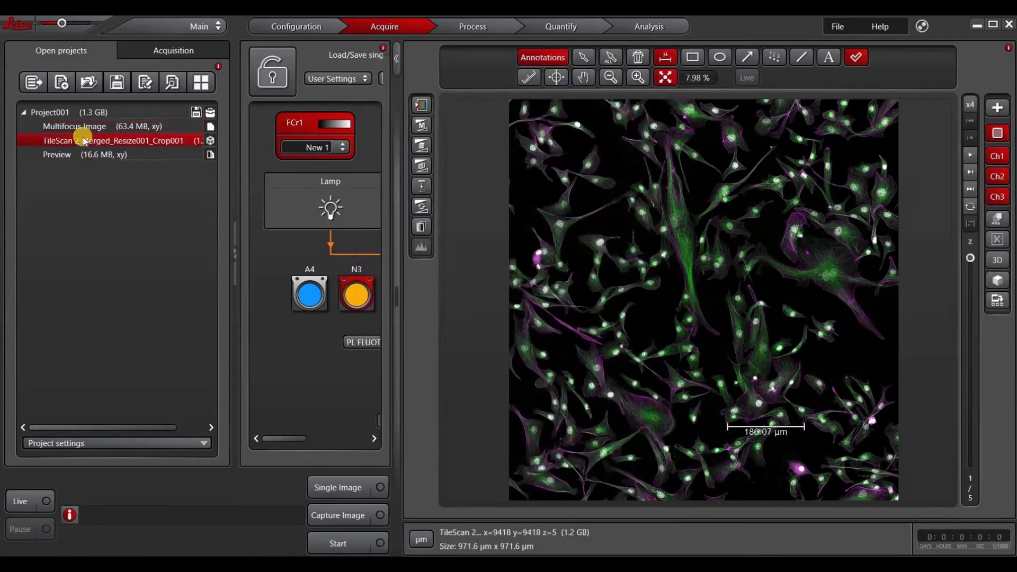
right_click(85, 140)
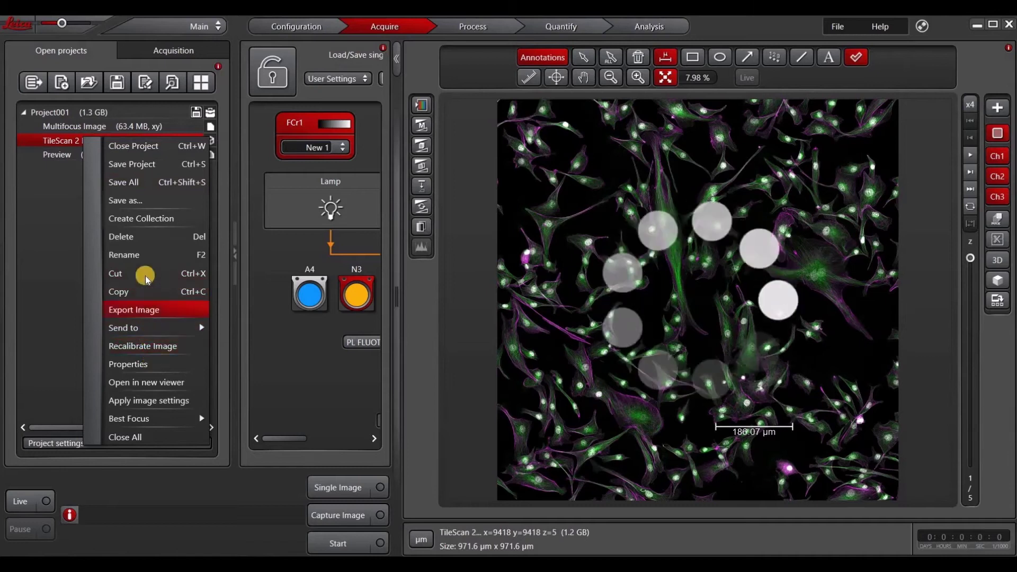
click(142, 310)
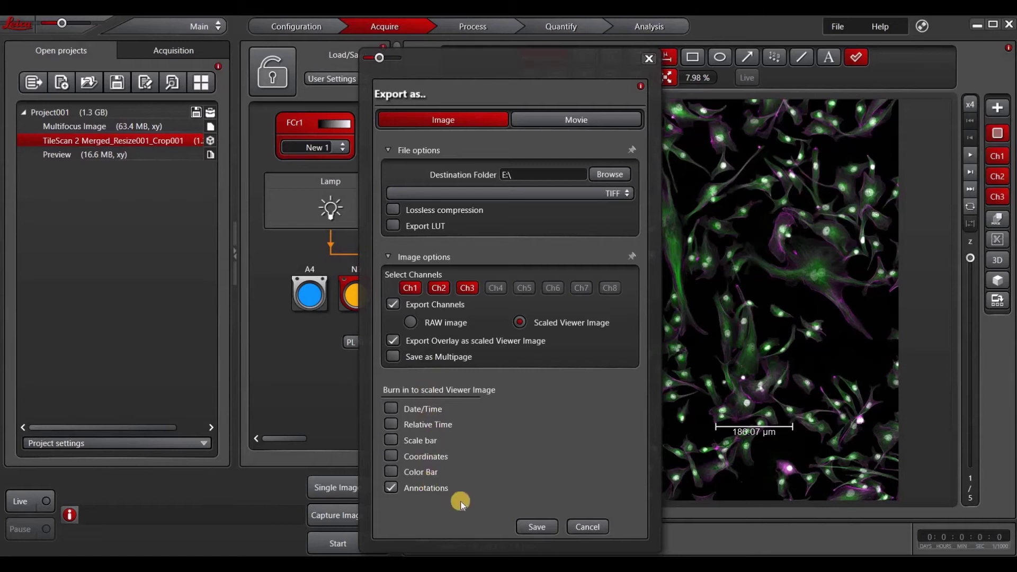
Step: Save the TileScan TIFF export and view the raw ch00 channel file in Export > Raw
click(537, 527)
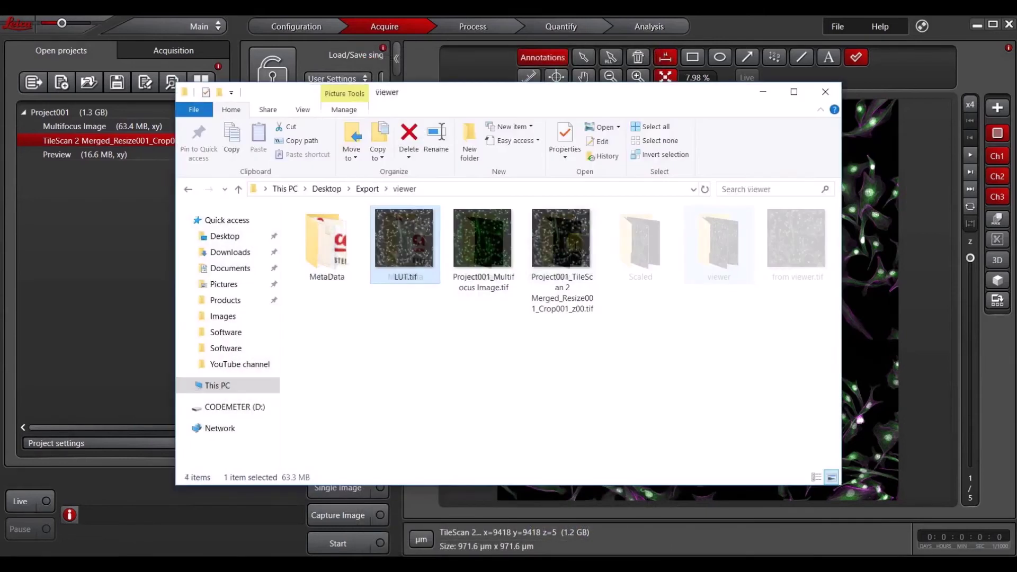
double_click(404, 239)
double_click(385, 239)
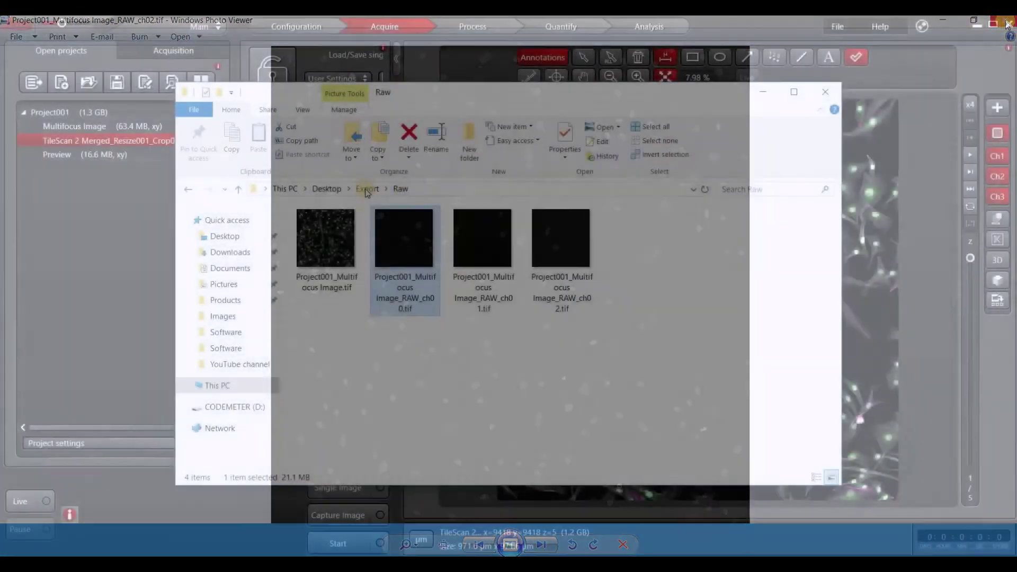
Step: View the Scaled ch00 image, step through the next two channels, and return to Export
click(369, 189)
double_click(638, 254)
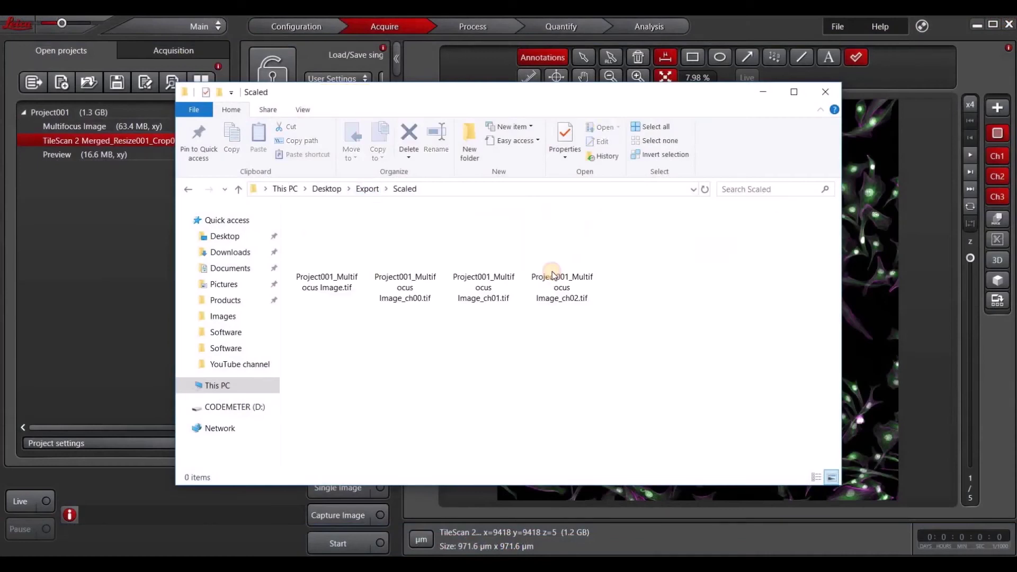
double_click(402, 239)
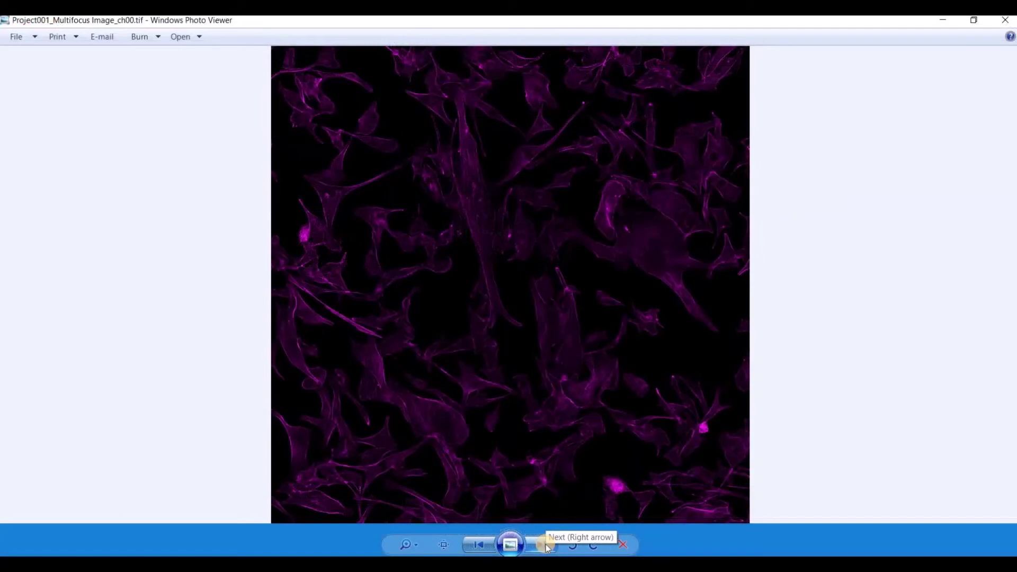
click(546, 546)
click(546, 546)
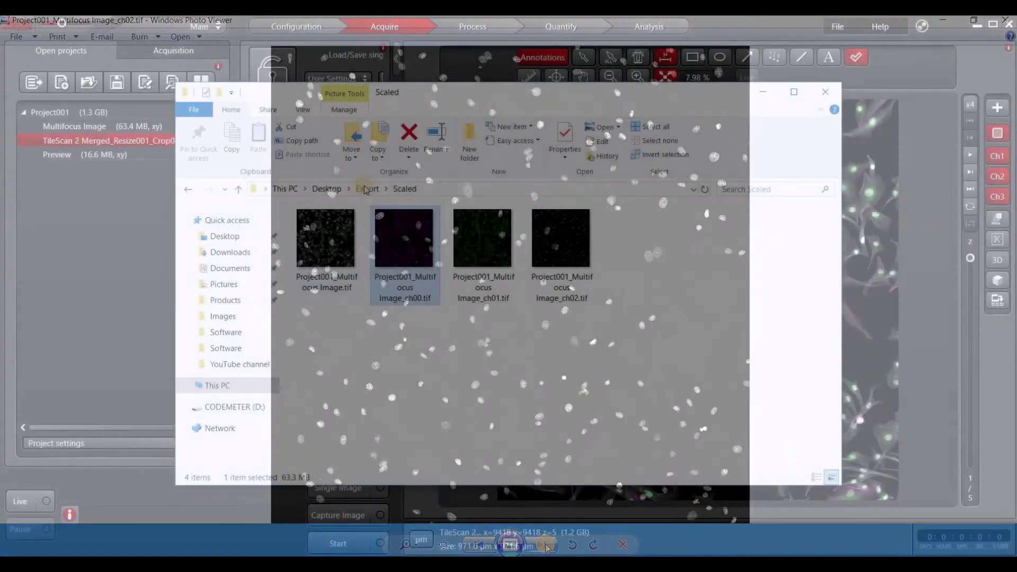
click(363, 188)
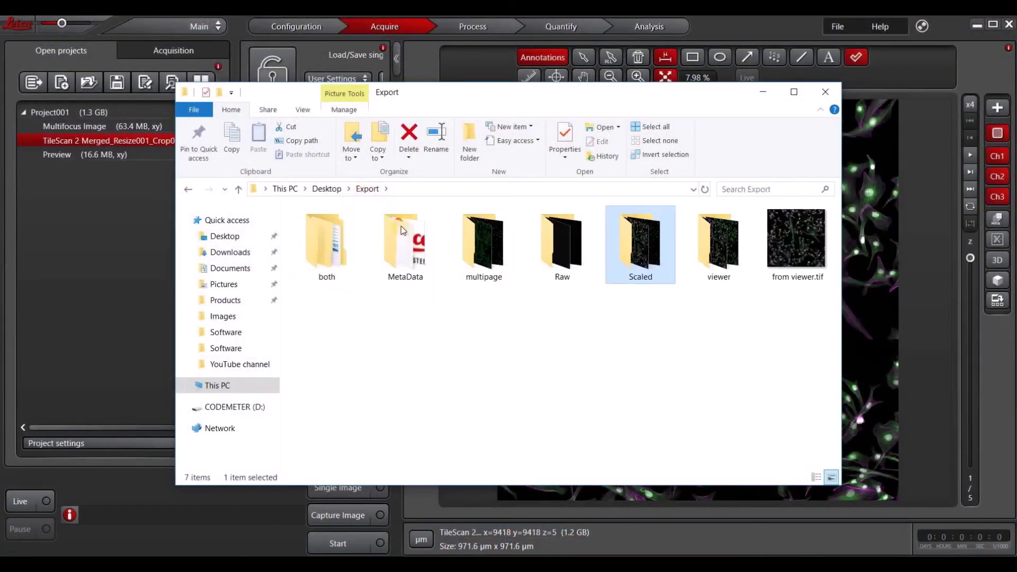
Step: Page the multipage TileScan Crop001.tif from page 1 to 5, then open the 'not multipage' folder
double_click(482, 255)
double_click(482, 255)
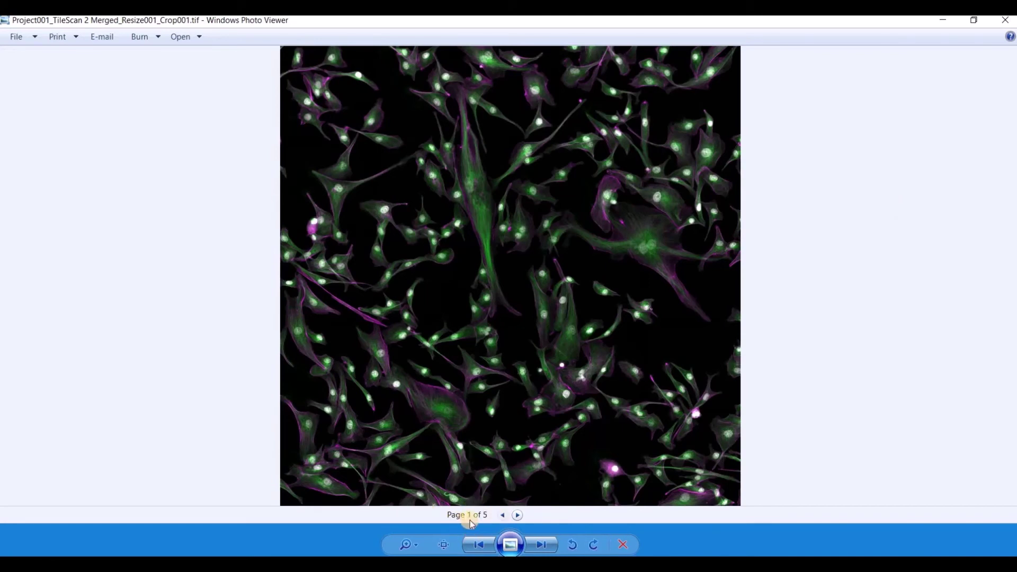
click(518, 516)
click(517, 516)
click(518, 517)
click(517, 517)
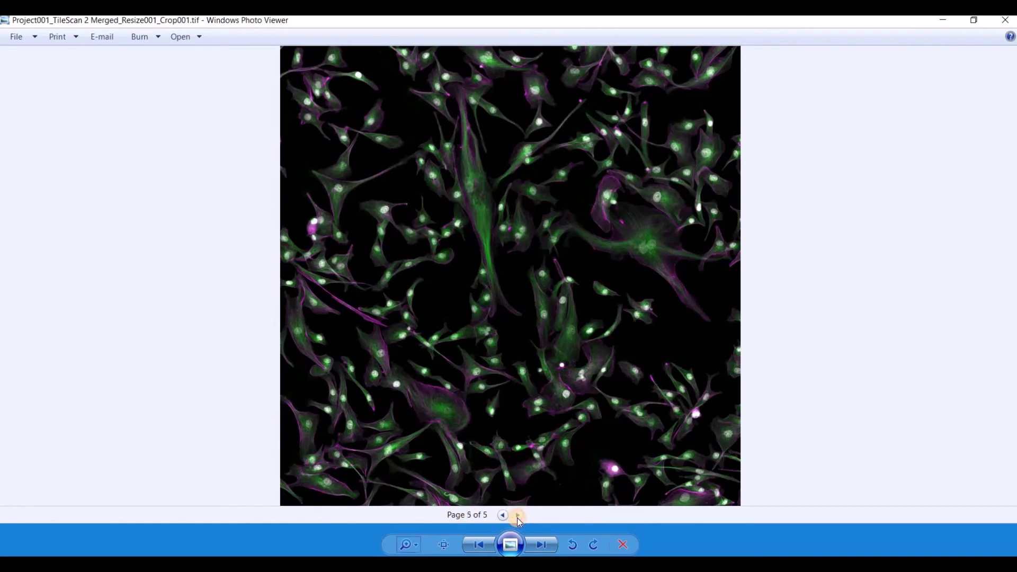
click(1005, 24)
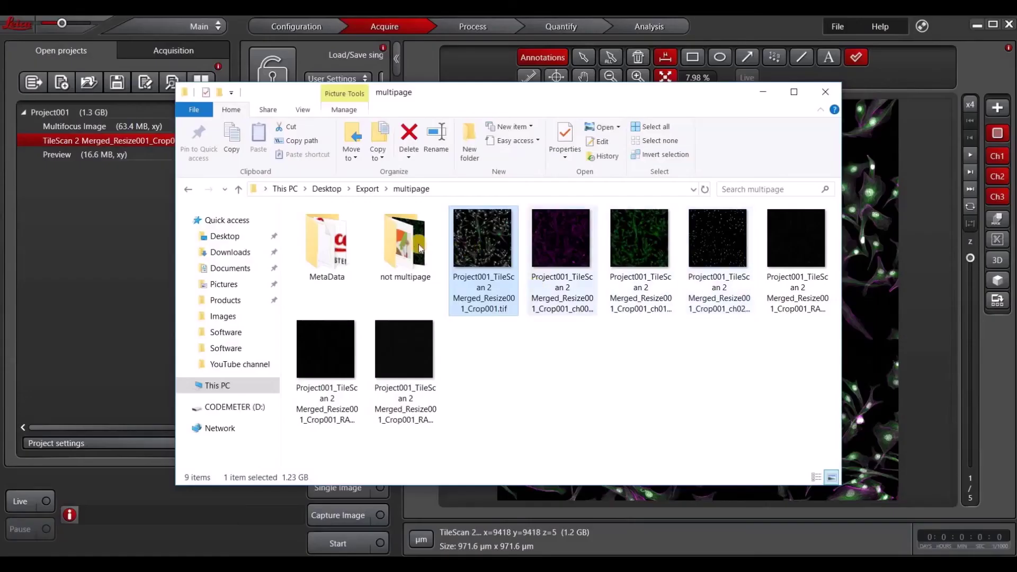
double_click(401, 260)
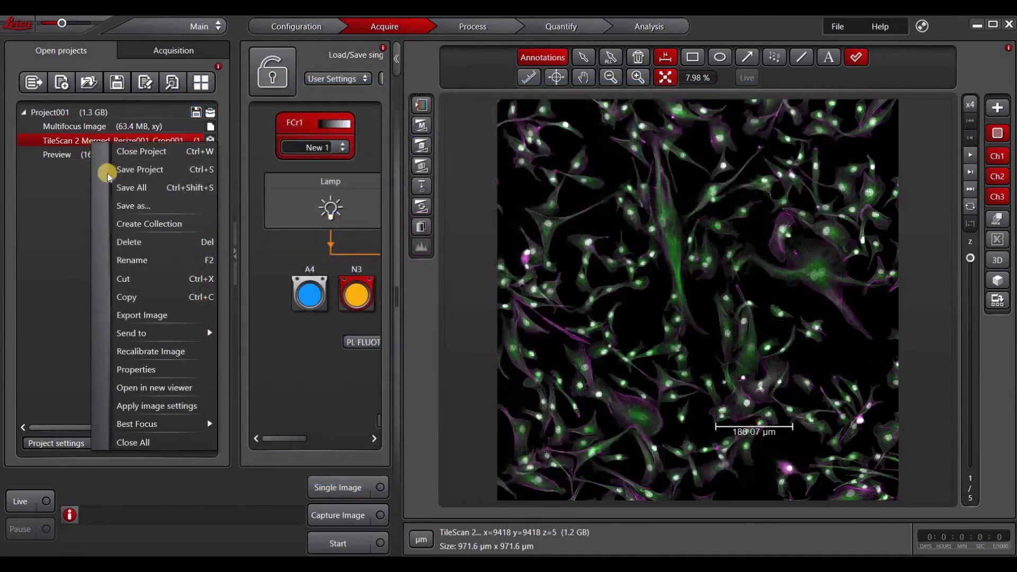
Step: Check the Movie export options for the TileScan stack, keeping Avi at 10.00 frames per second
click(129, 318)
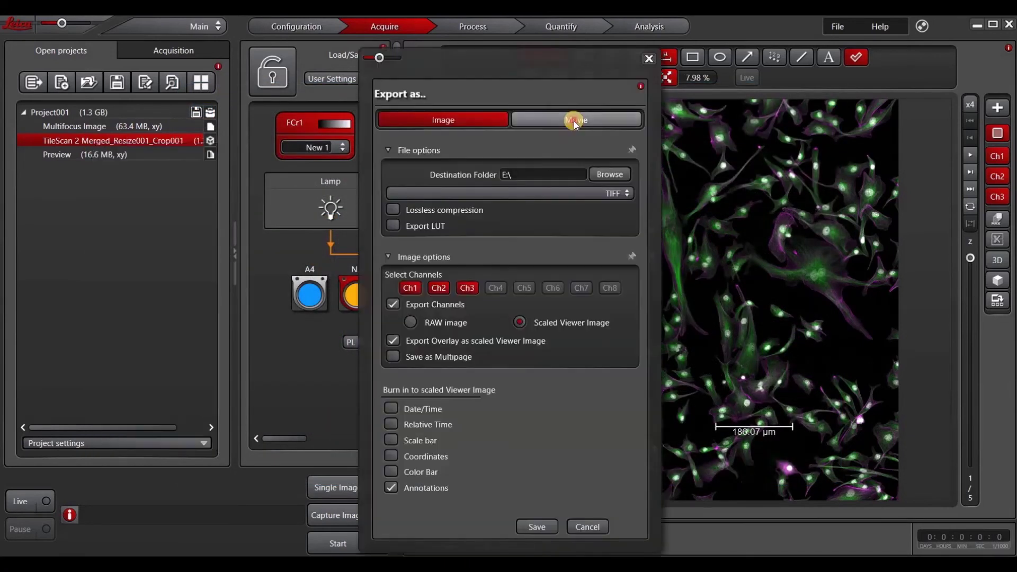
click(575, 121)
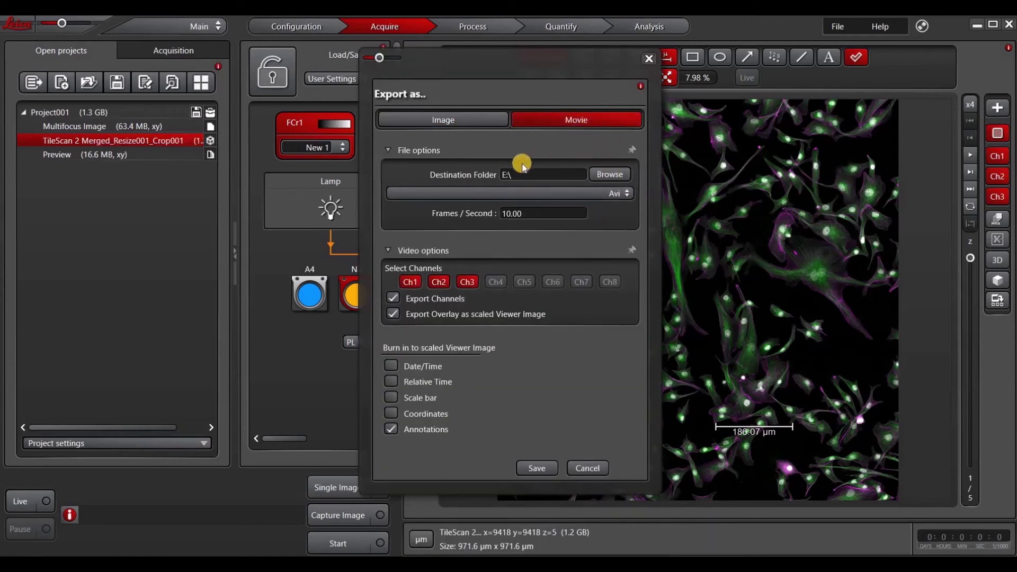
click(527, 194)
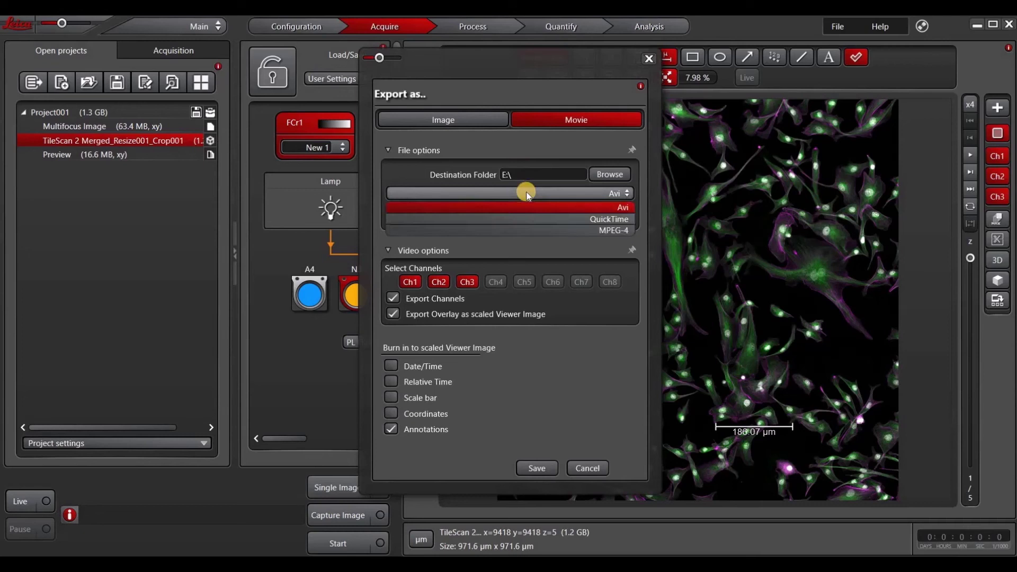
click(527, 194)
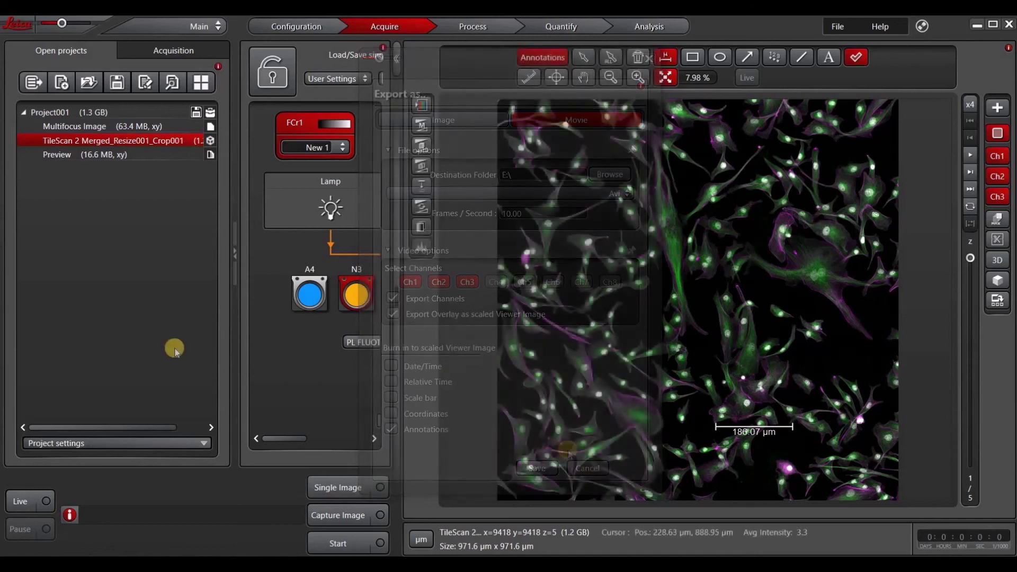
Step: Select Project001 in Open projects and open its Export Image settings
click(62, 112)
right_click(63, 112)
click(125, 248)
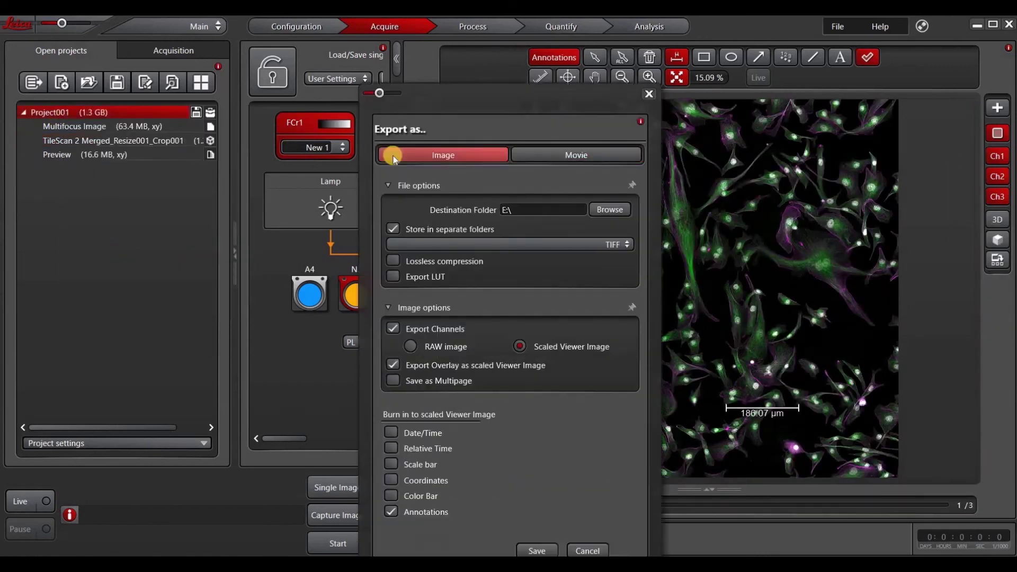